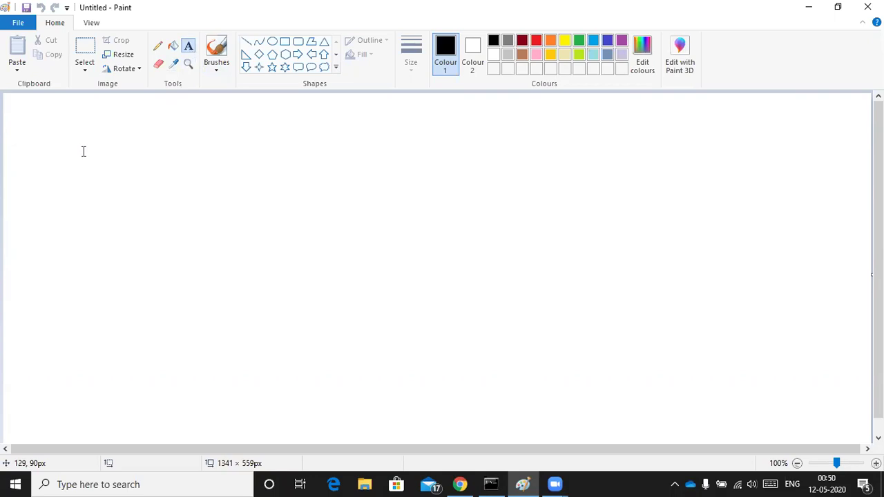
- Write the header row 'Name quantity unitcost line total' in a wide text box near the canvas's upper edge
drag(68, 154, 612, 202)
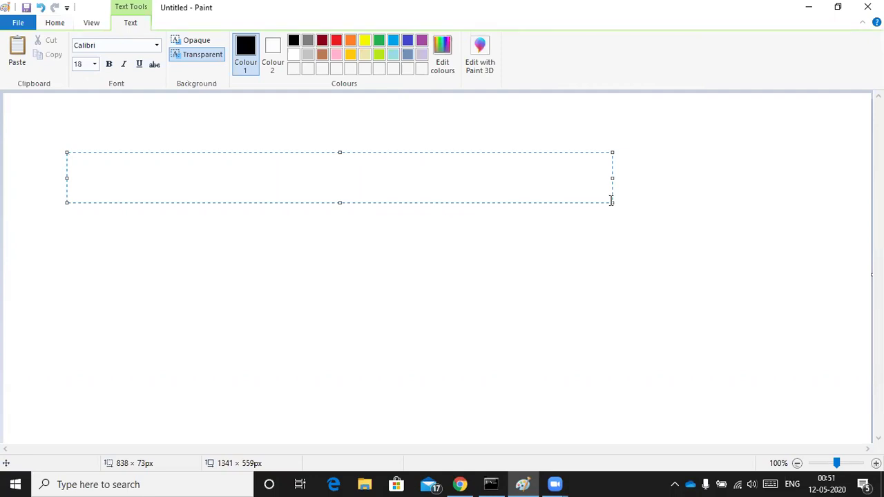
text(Name      quna)
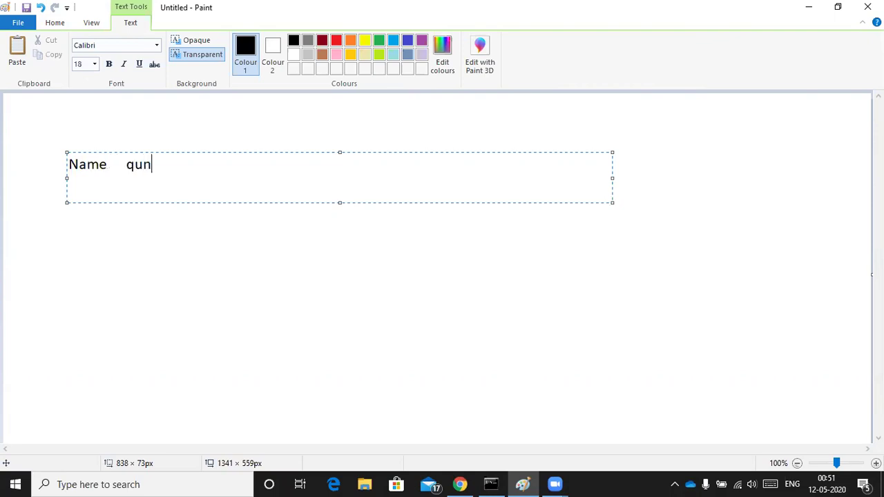
key(BackSpace)
key(BackSpace)
text(antity   unitcost)
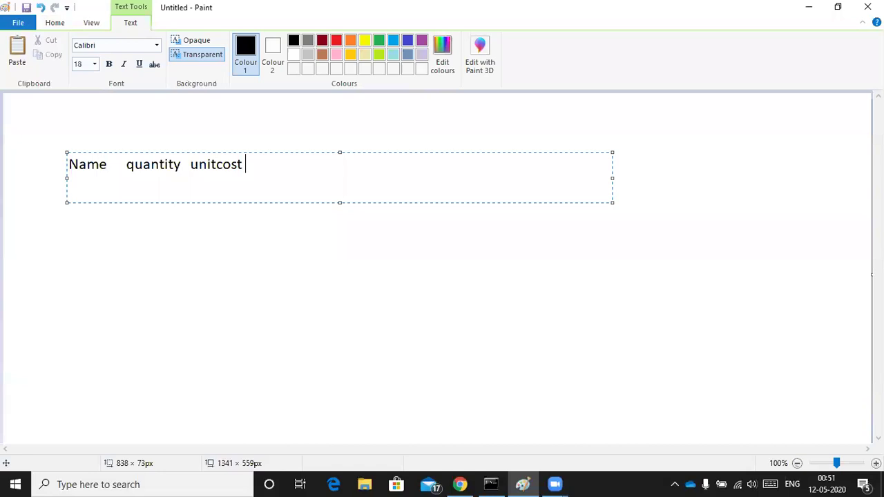
text(    line toal)
key(BackSpace)
key(BackSpace)
text(tal)
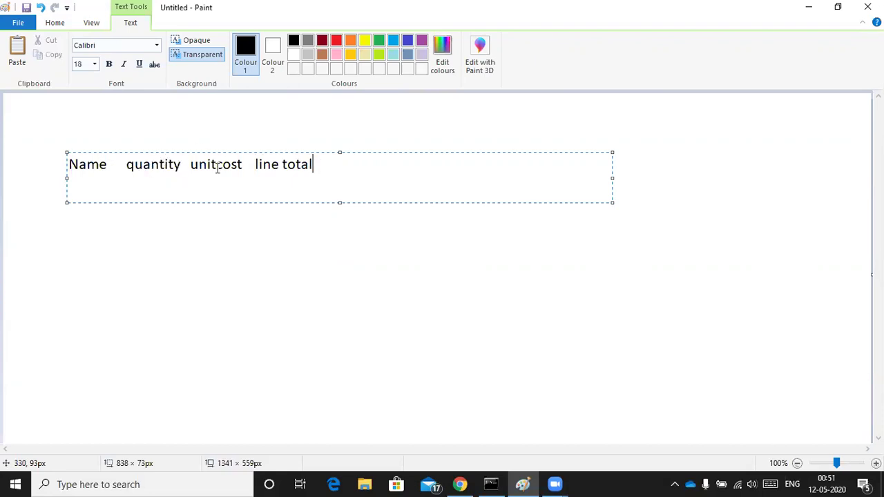
- Add the formula text 'line total = quantity * unitcost' in a separate text box to the right of the header row
click(695, 193)
click(654, 165)
drag(689, 185, 843, 193)
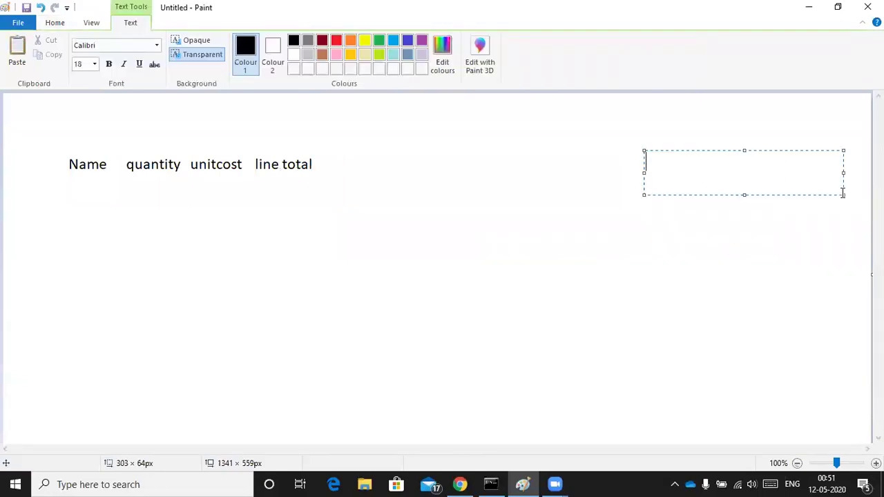
text(line total = )
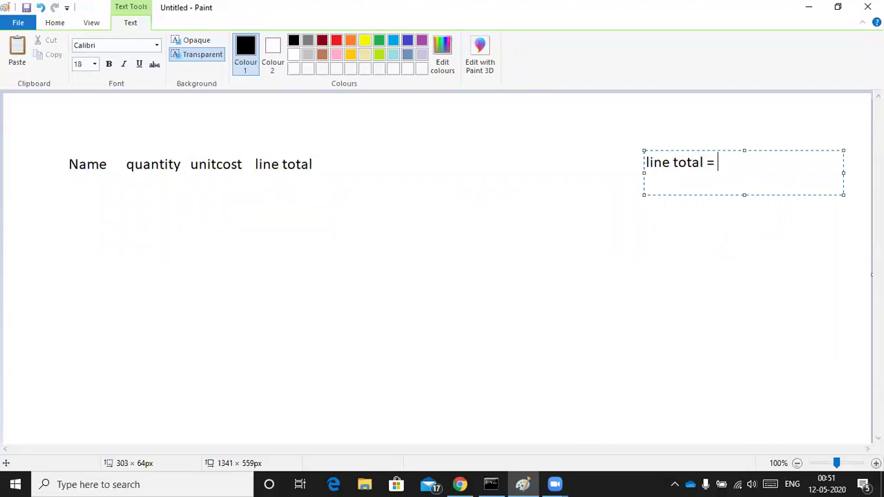
text(quantity *)
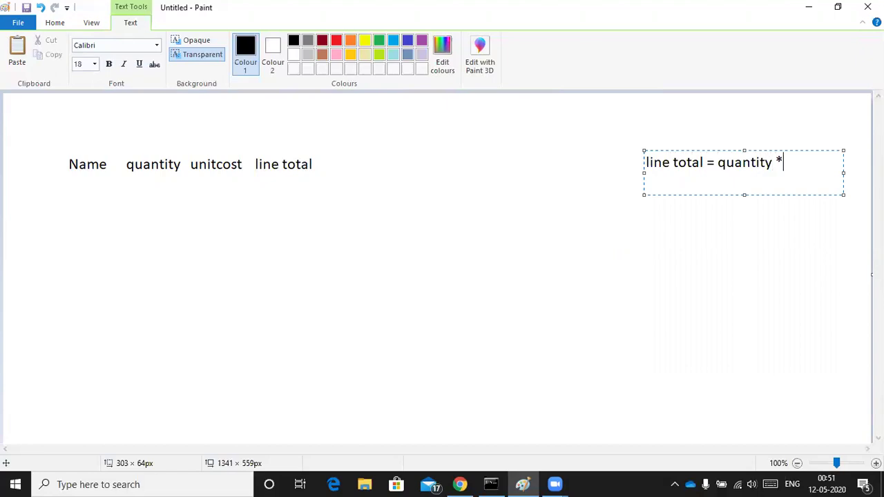
text( unitcost)
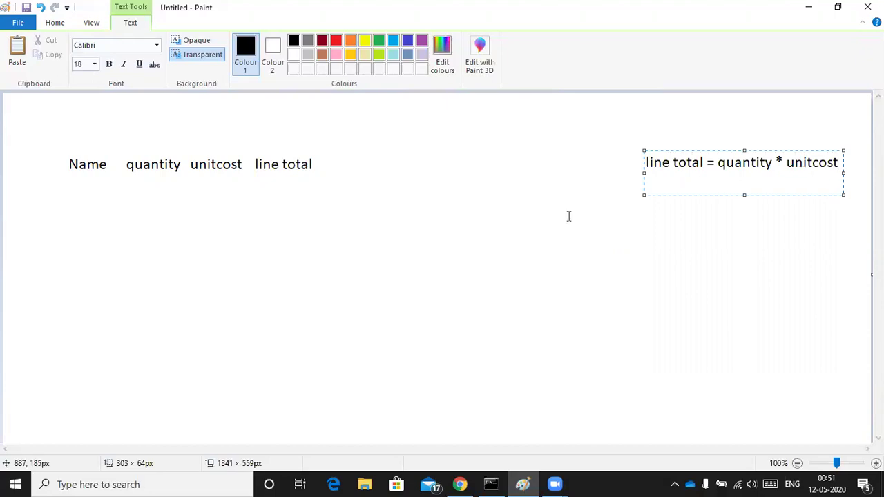
click(484, 207)
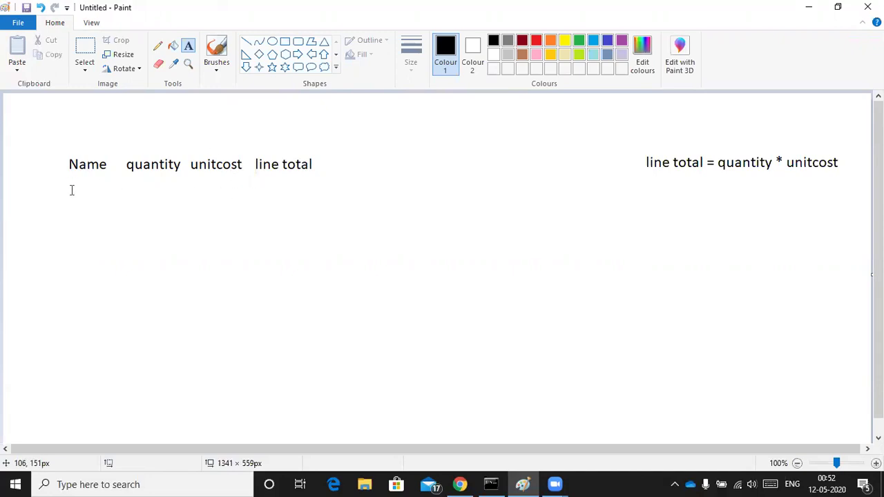
- Write two sample rows under the headers: x, 10, 10, 100 and y, 20, 10, 200
drag(65, 194, 320, 230)
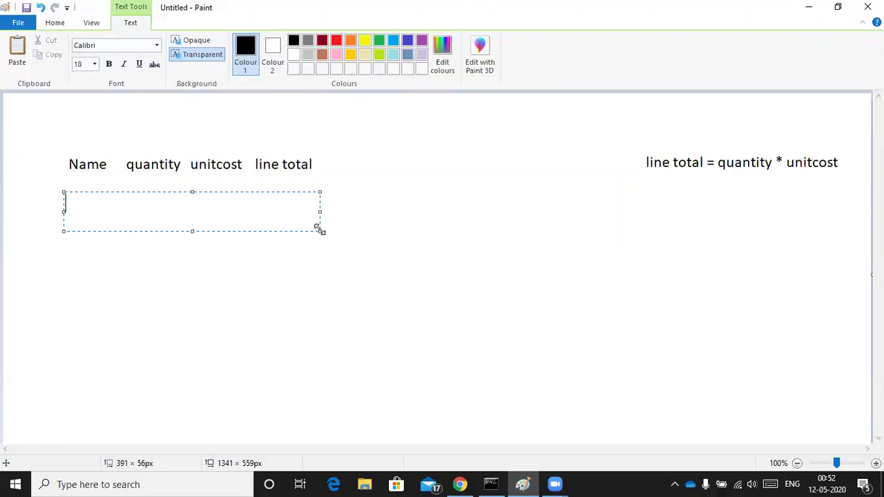
text(x                  10          10               100)
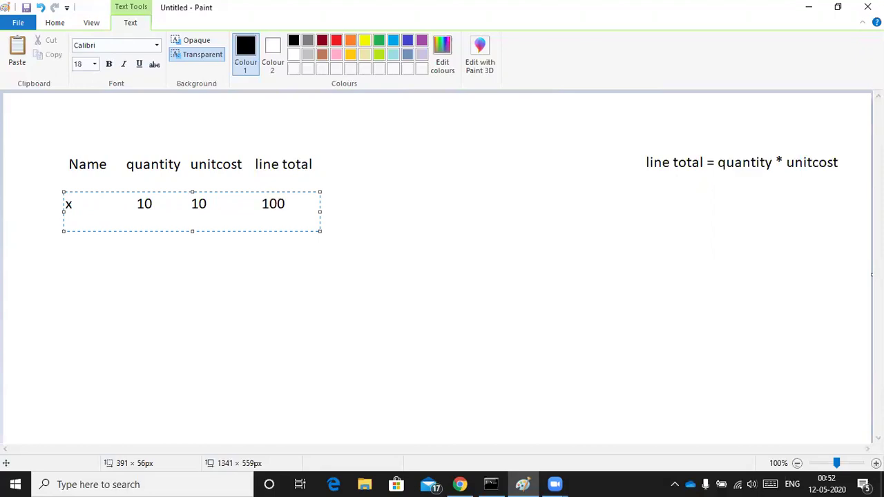
key(Return)
key(Return)
text(y                  20 )
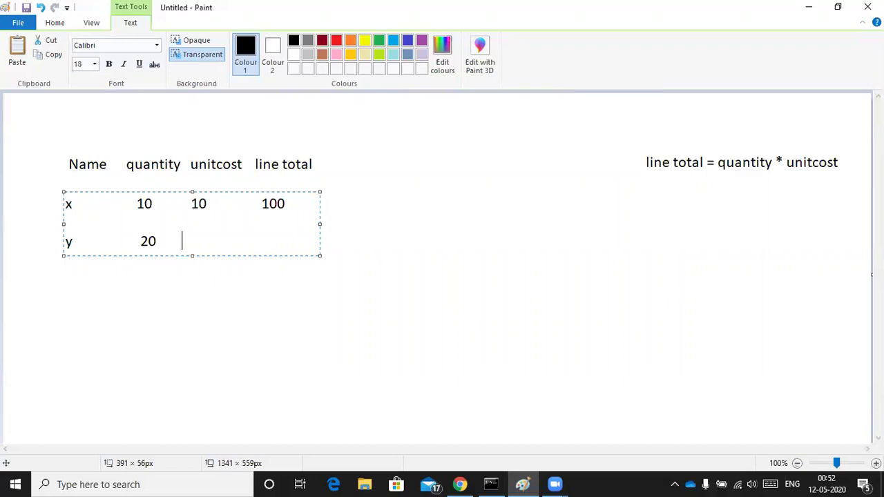
text(         10                200)
key(Return)
key(Return)
key(Return)
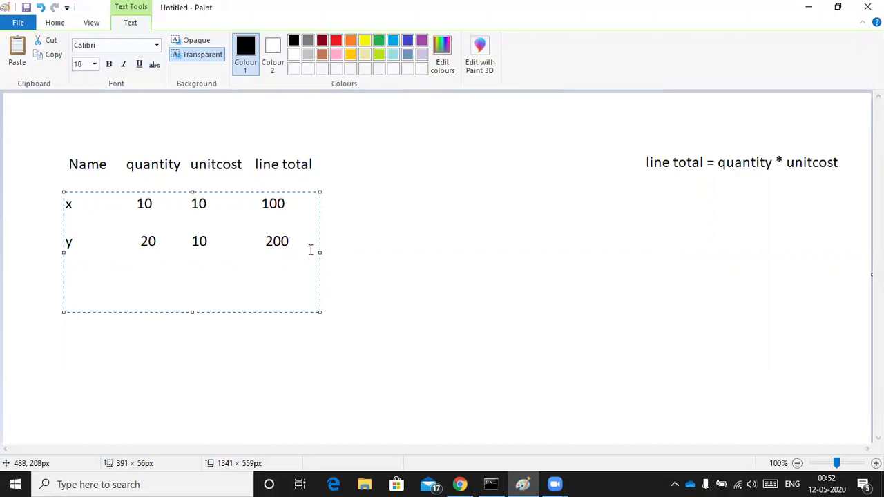
click(505, 278)
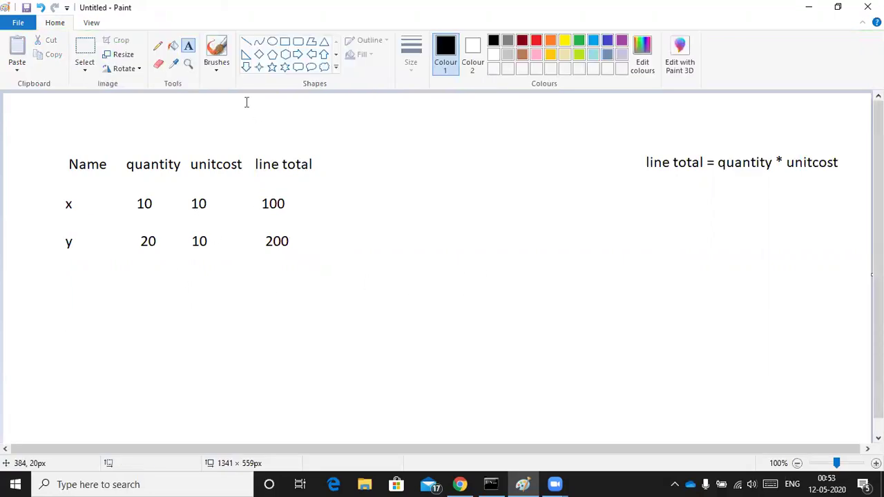
- Frame the line total column with a rounded rectangle about 144 × 308 px and write 'Invoice' with 300 on the line below it, beneath the frame
click(298, 42)
drag(248, 142, 340, 340)
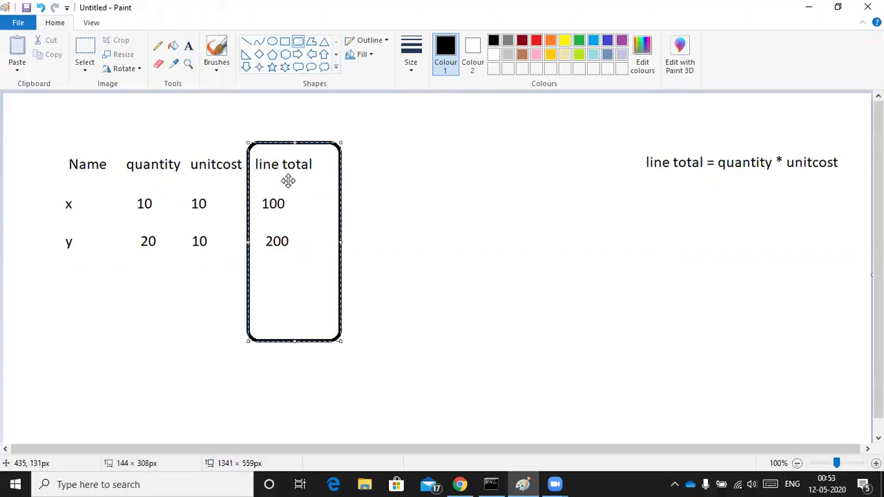
click(189, 45)
drag(237, 385, 487, 406)
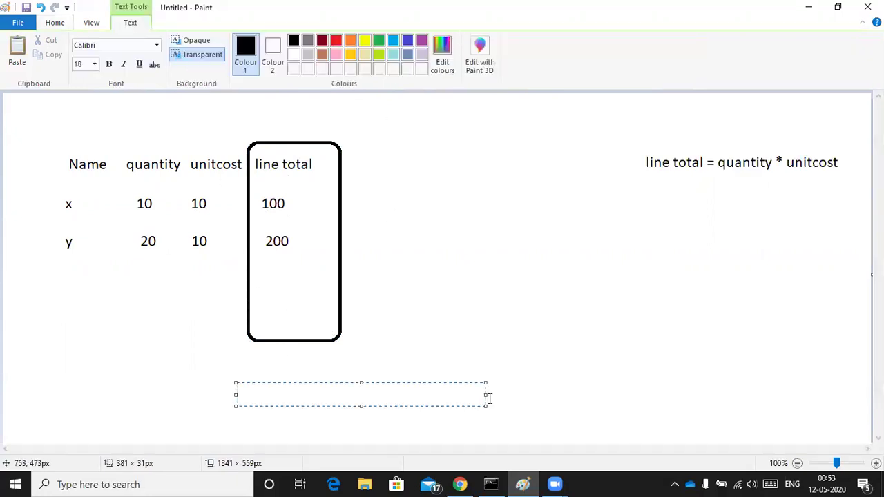
text(l)
text(nvoice)
key(Return)
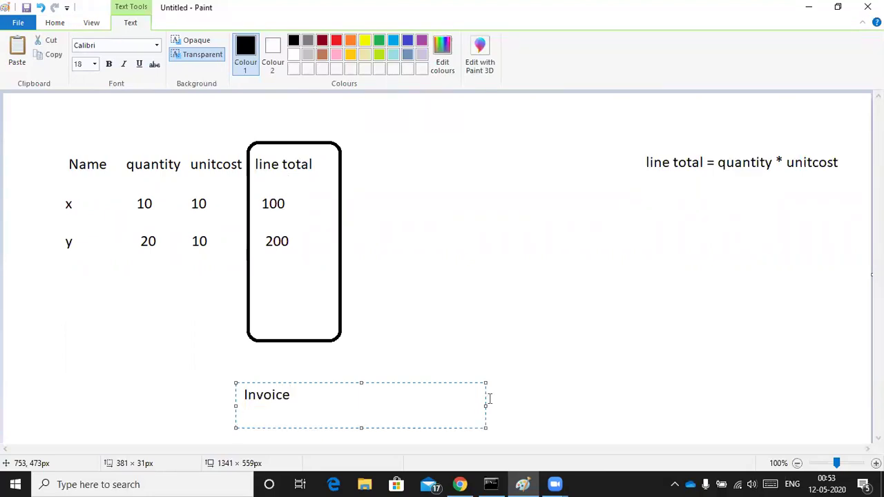
text(300)
click(585, 283)
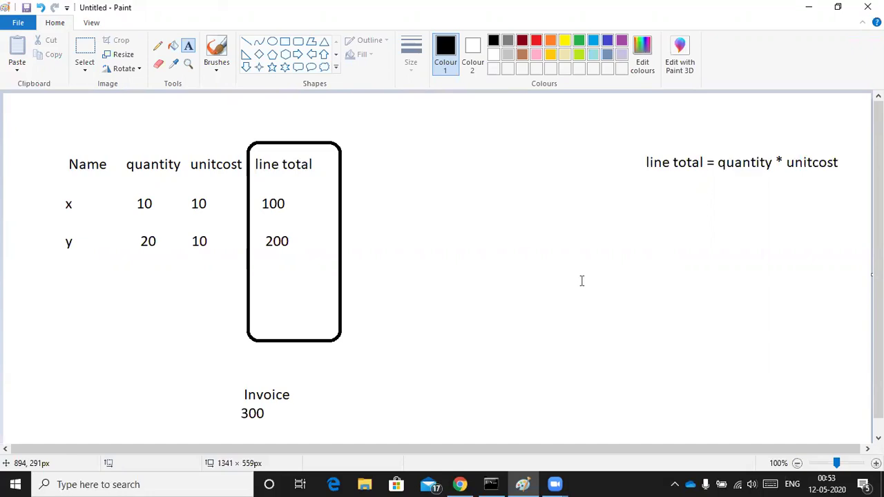
- Switch to Pega Dev Studio in Chrome, run the ItemDetails flow and create the case with the Customer participant removed
click(462, 484)
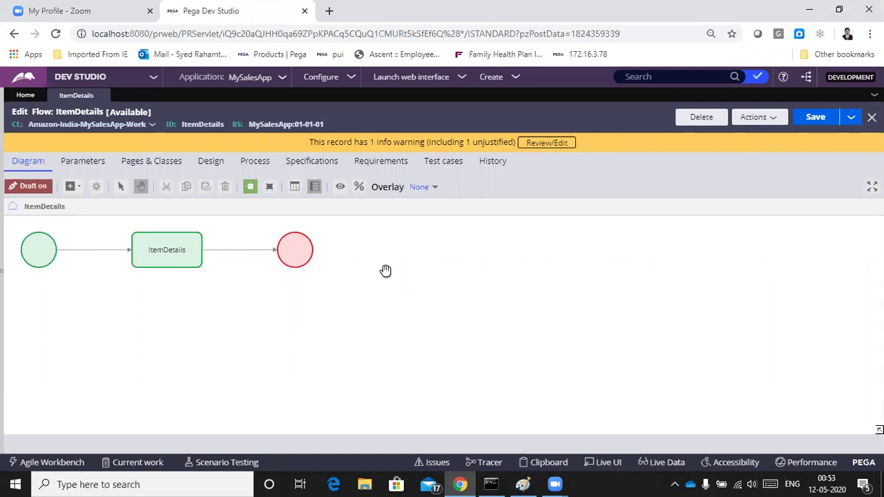
click(760, 117)
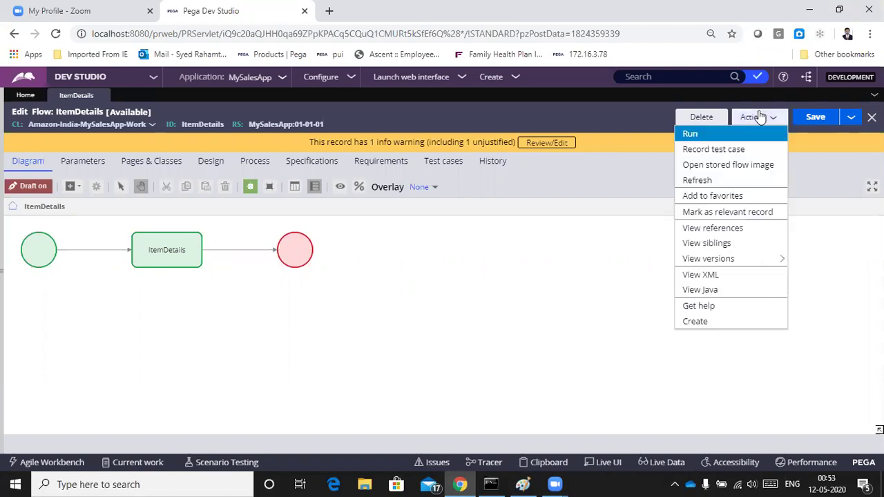
click(719, 134)
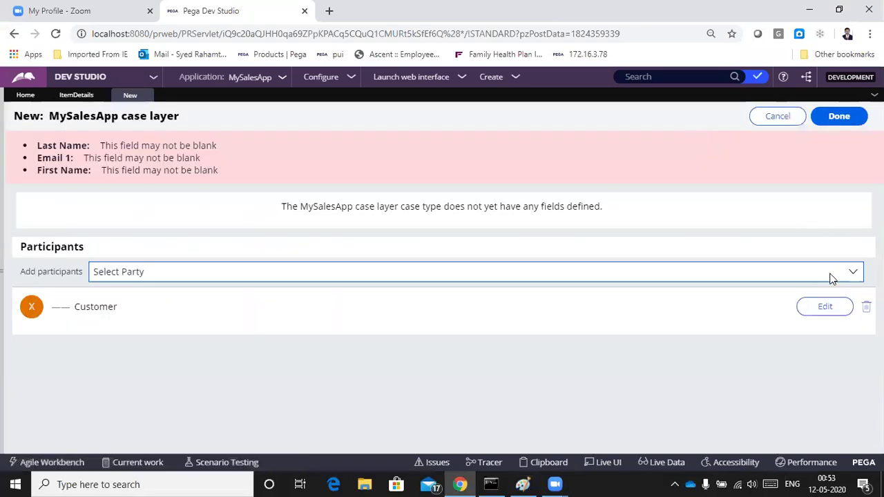
click(866, 307)
click(834, 119)
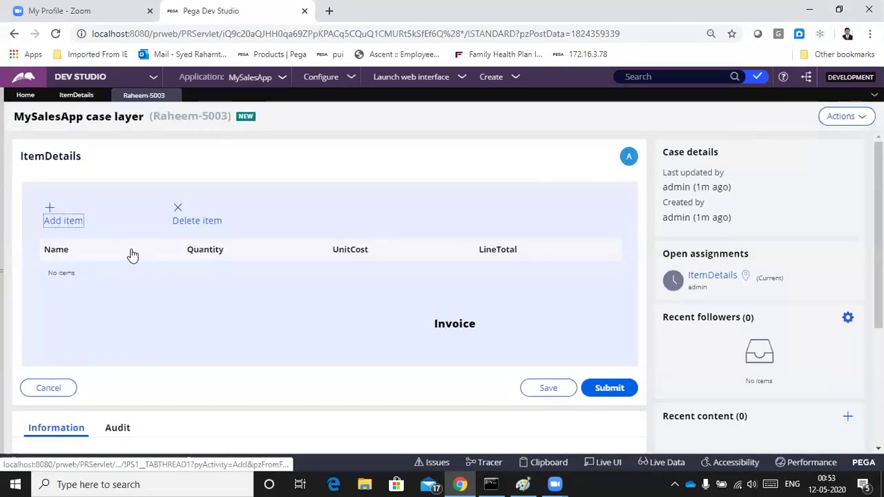
- Add an item named Marker with quantity 10 and unit cost 10 to the ItemDetails table
click(70, 222)
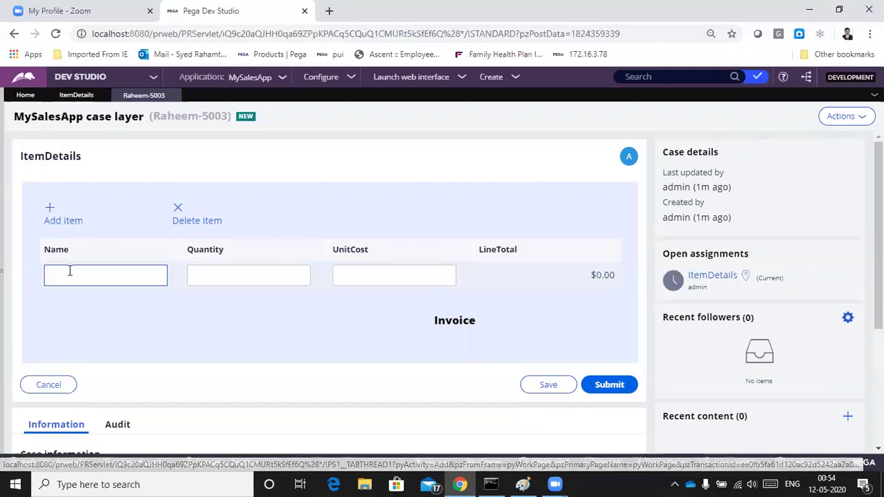
text(Marker)
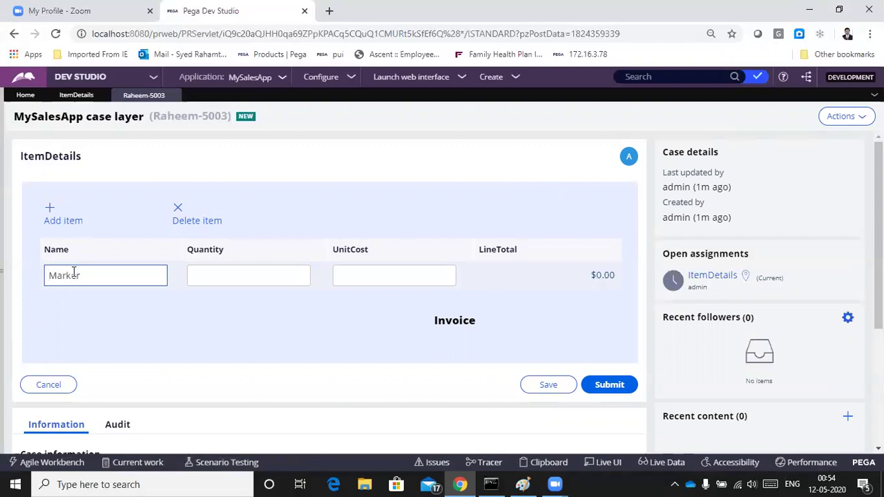
click(229, 273)
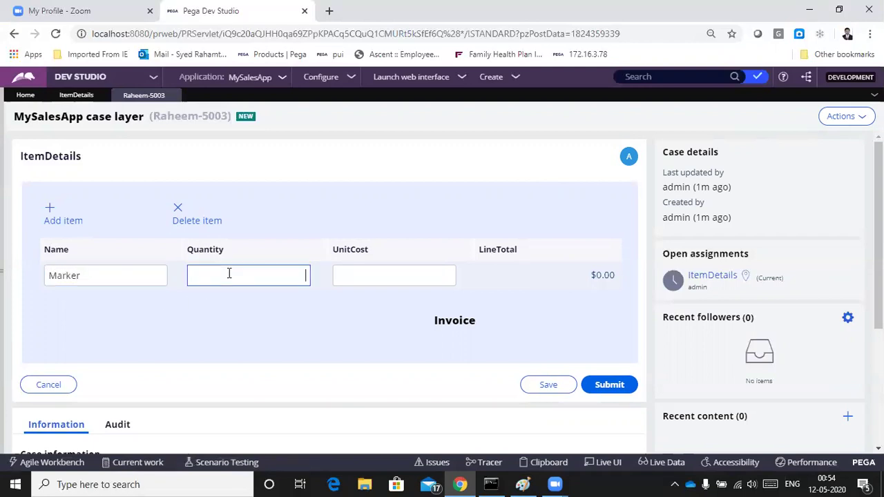
text(10)
click(387, 276)
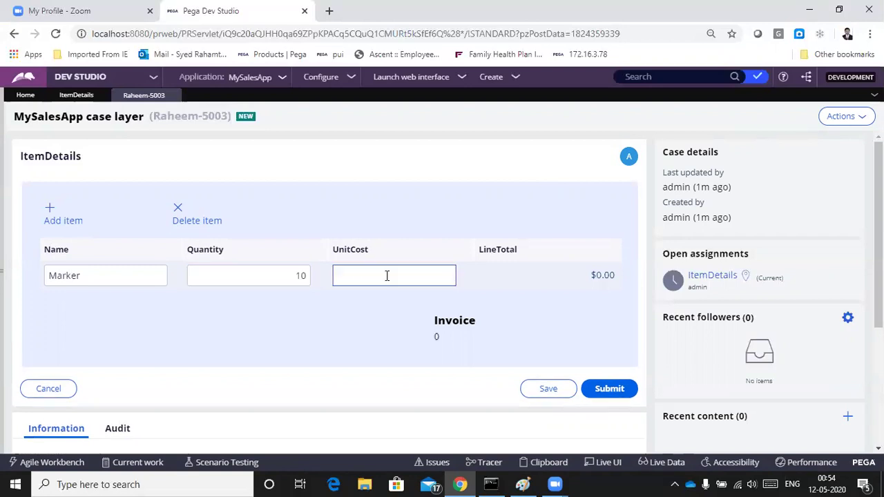
text(10)
click(499, 295)
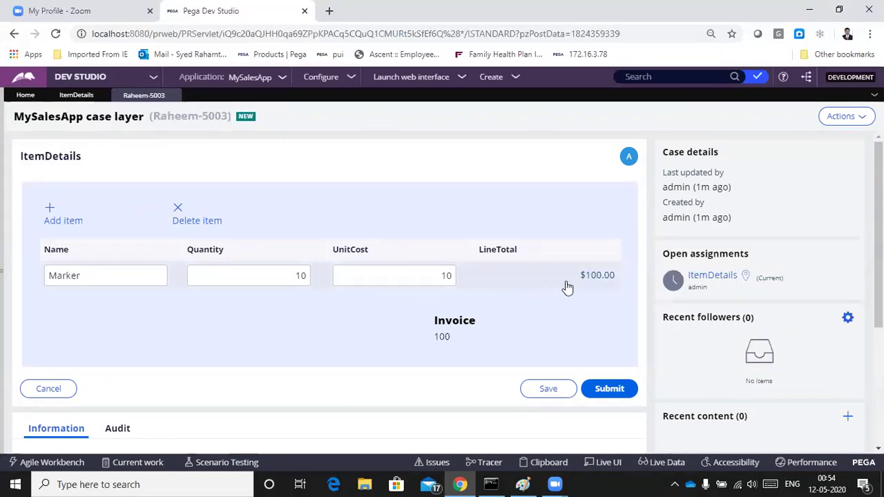
- Add a second item named Book with quantity 20 and unit cost 10
click(65, 226)
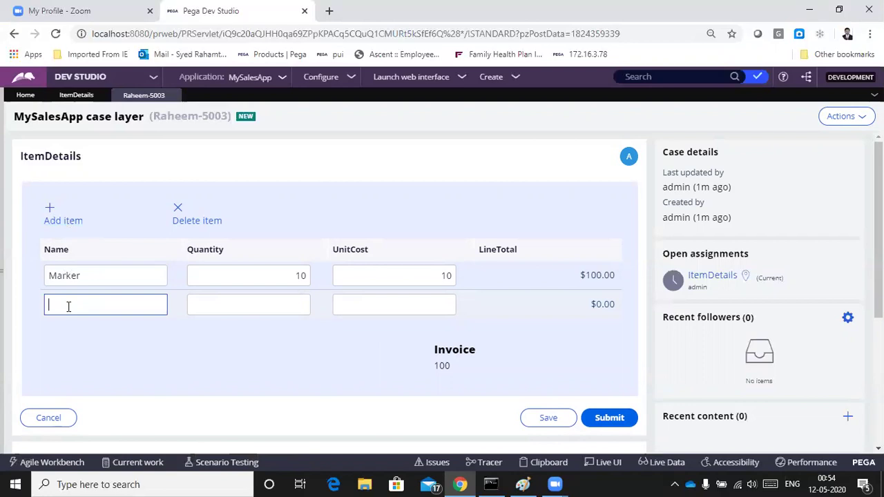
text(Book)
click(298, 305)
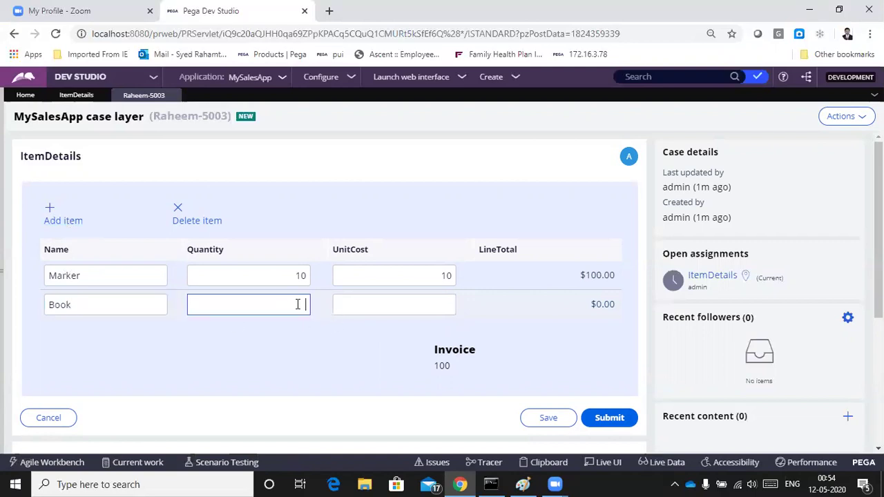
text(20)
click(413, 306)
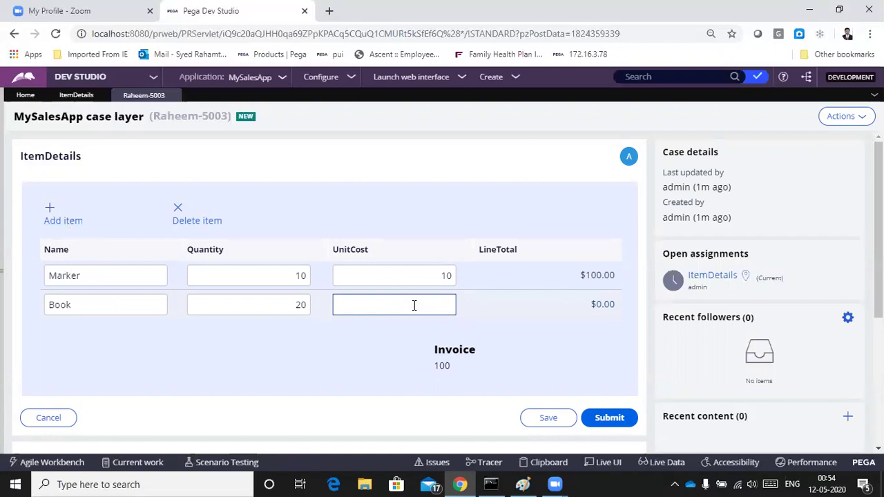
text(10)
click(518, 325)
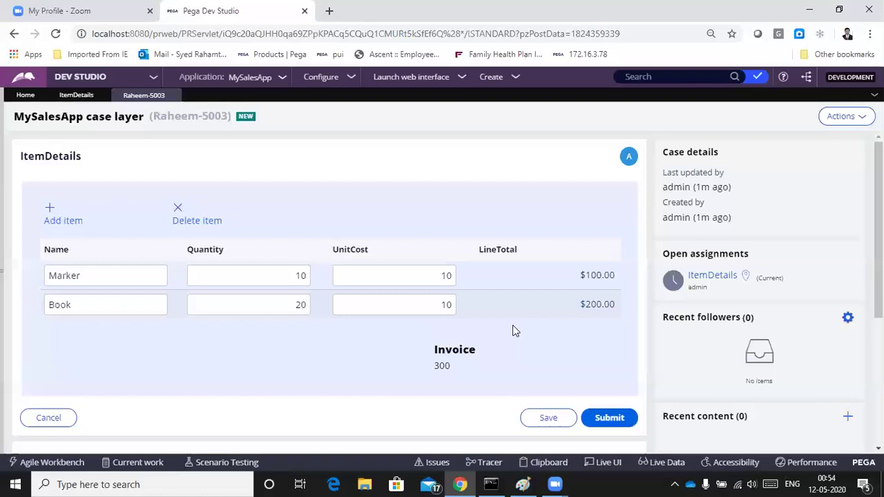